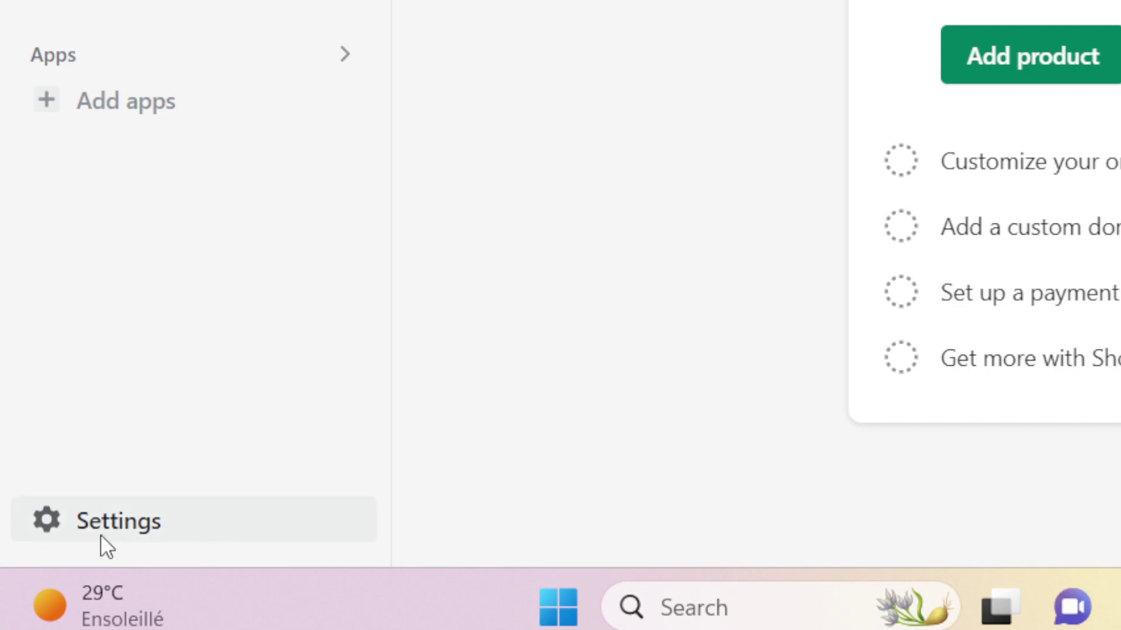
# - From Settings > Apps and sales channels, open the Shopify App Store in a new tab
pyautogui.click(101, 534)
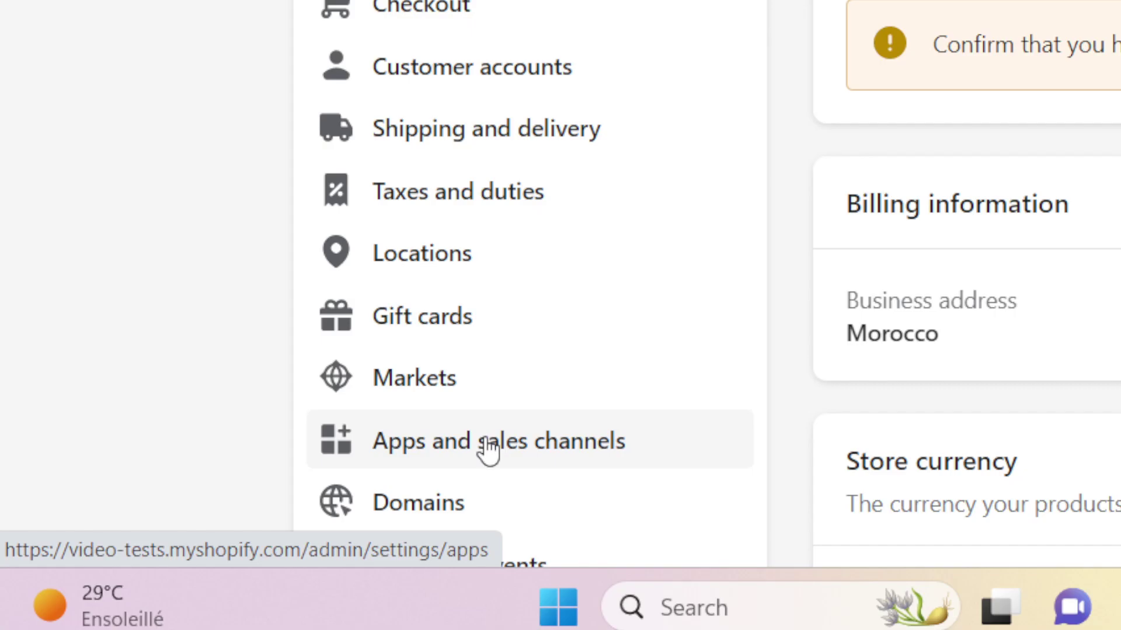
pyautogui.click(487, 447)
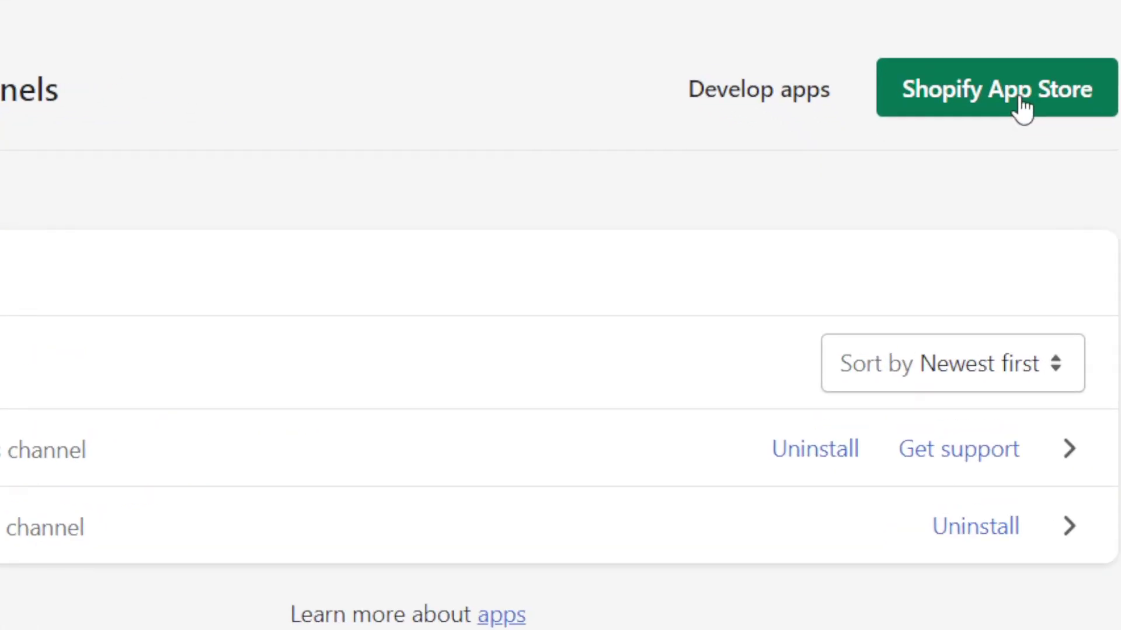
pyautogui.click(1020, 102)
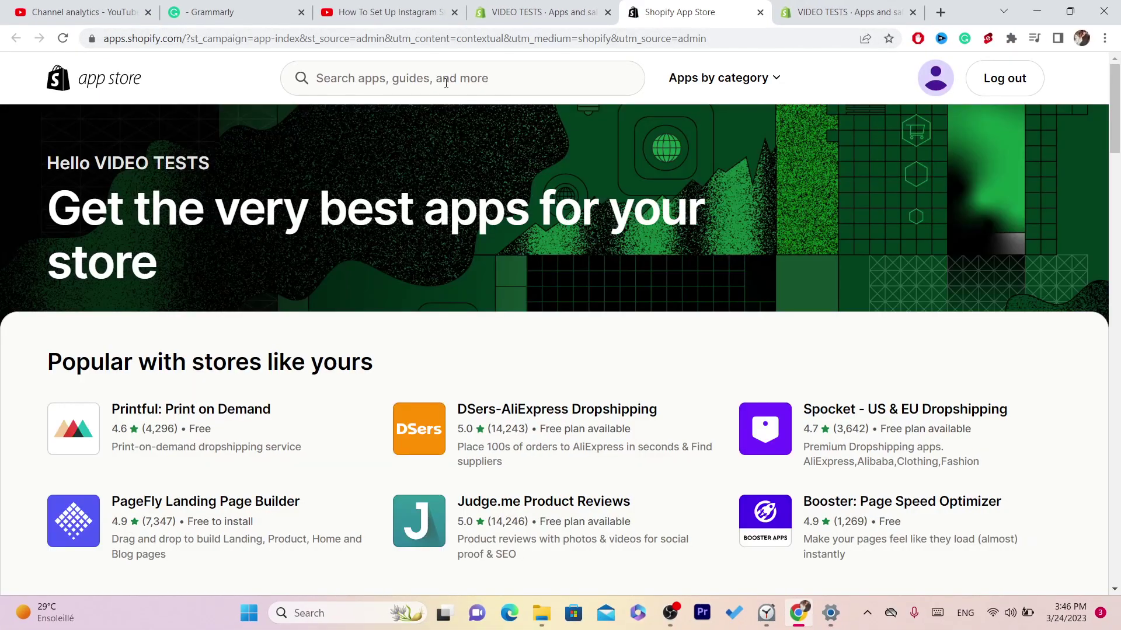
# - Search the App Store for 'Facebook & Instagram' to list Meta's free app among 266 results
pyautogui.click(413, 81)
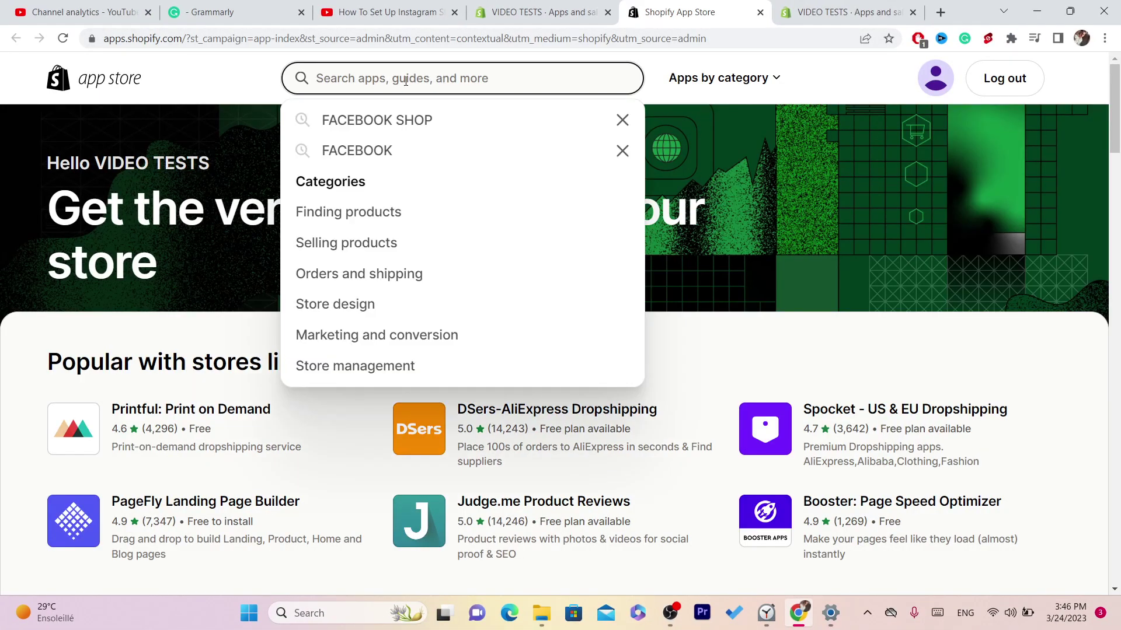
pyautogui.click(554, 7)
pyautogui.click(688, 7)
pyautogui.write('Facebook & Instagram')
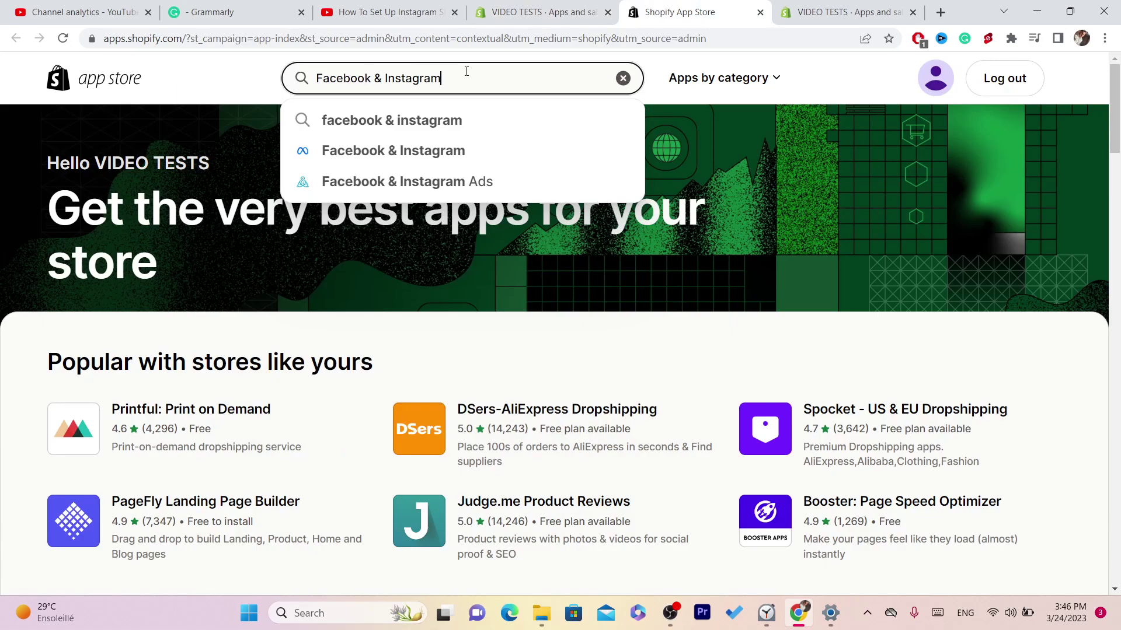
pyautogui.tripleClick(466, 71)
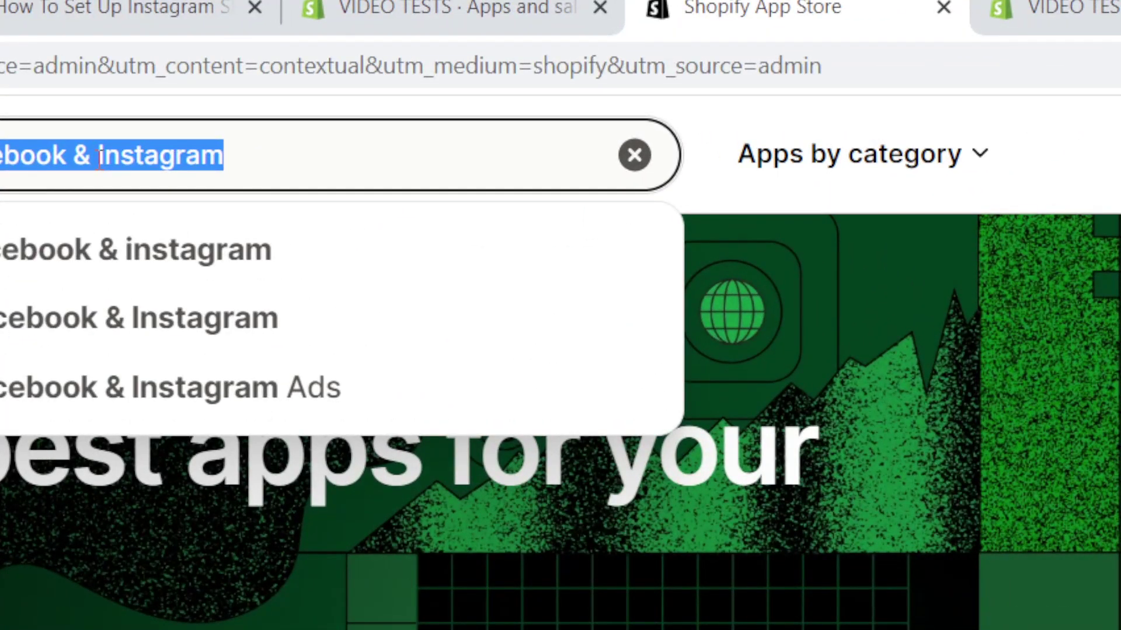
pyautogui.press('Return')
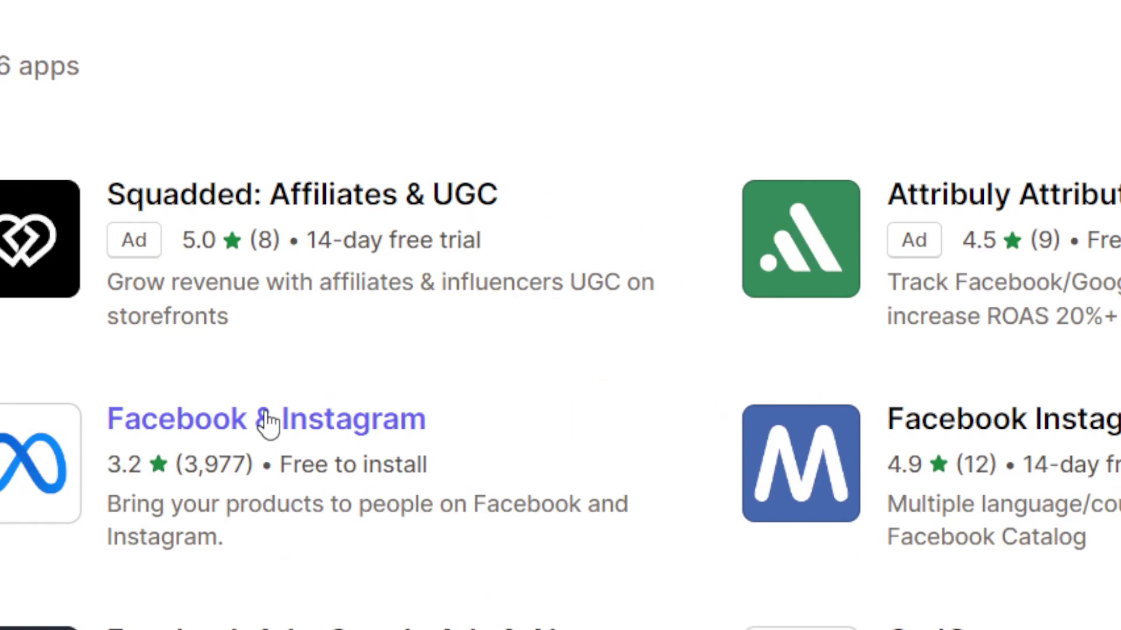
# - Open the Facebook & Instagram app listing and choose Add app for the VIDEO TESTS store
pyautogui.click(268, 421)
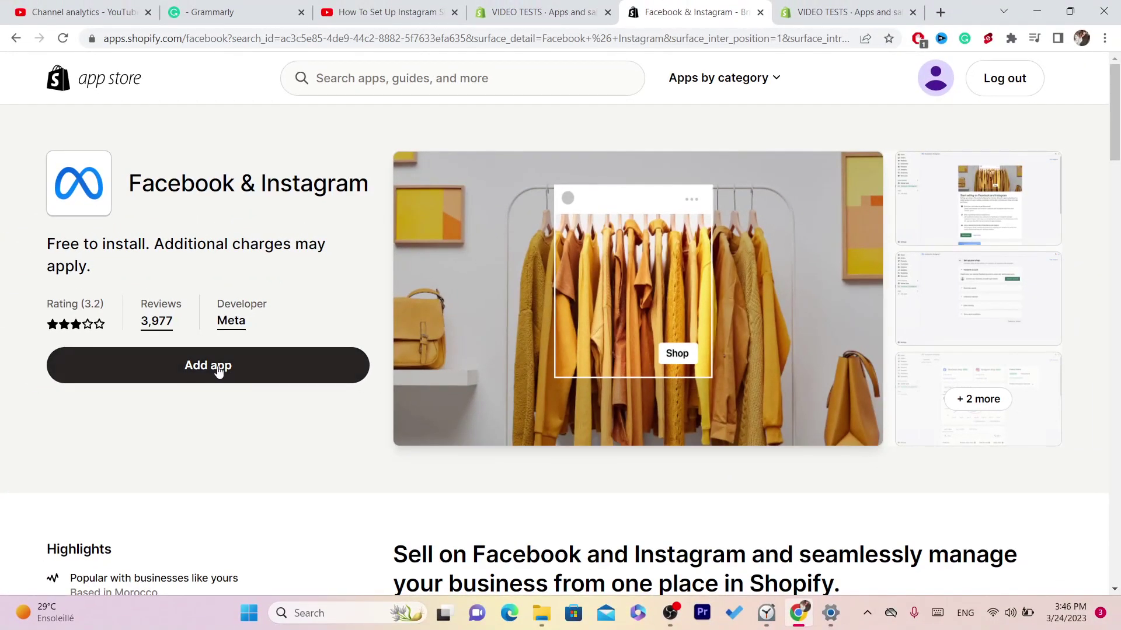
pyautogui.click(219, 369)
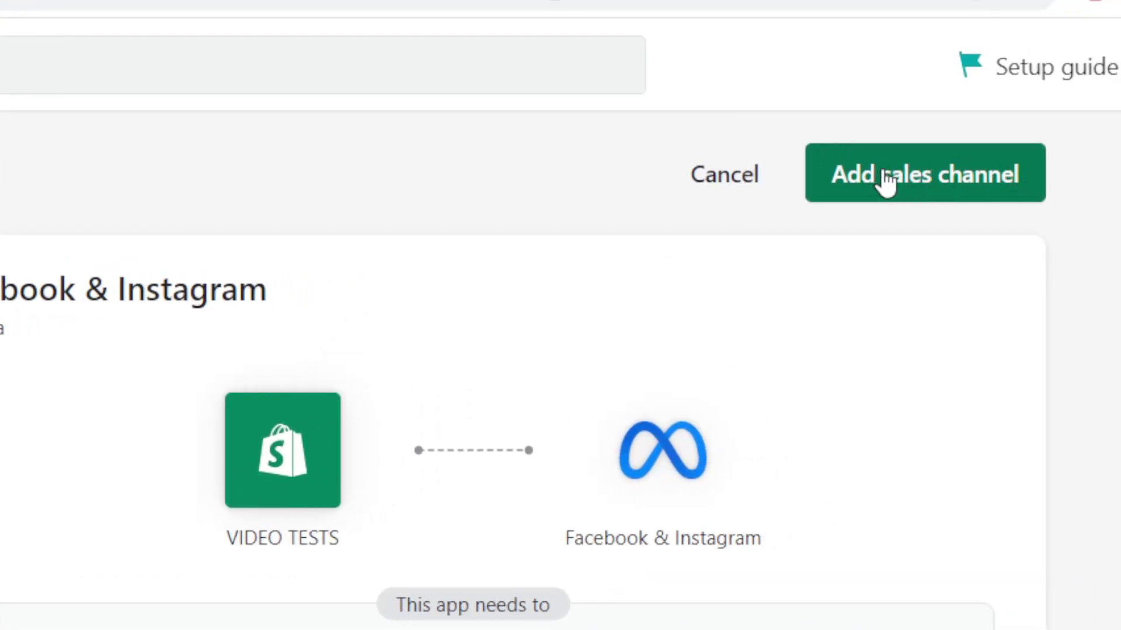
# - Confirm adding Facebook & Instagram as a sales channel and dismiss the Setup guide panel
pyautogui.click(922, 190)
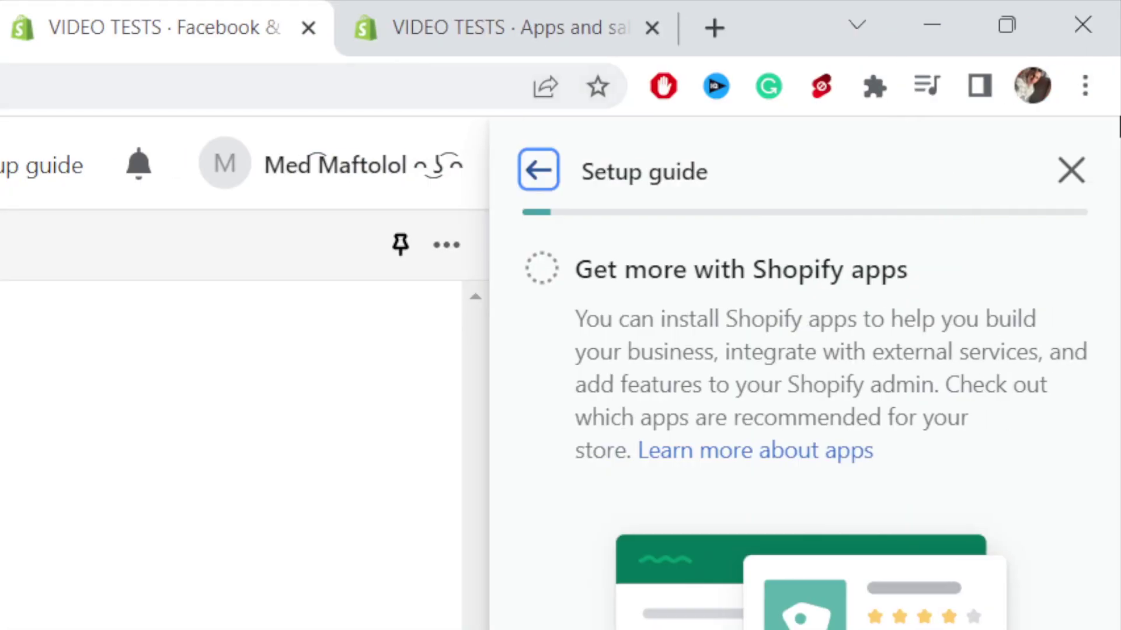
pyautogui.click(1073, 174)
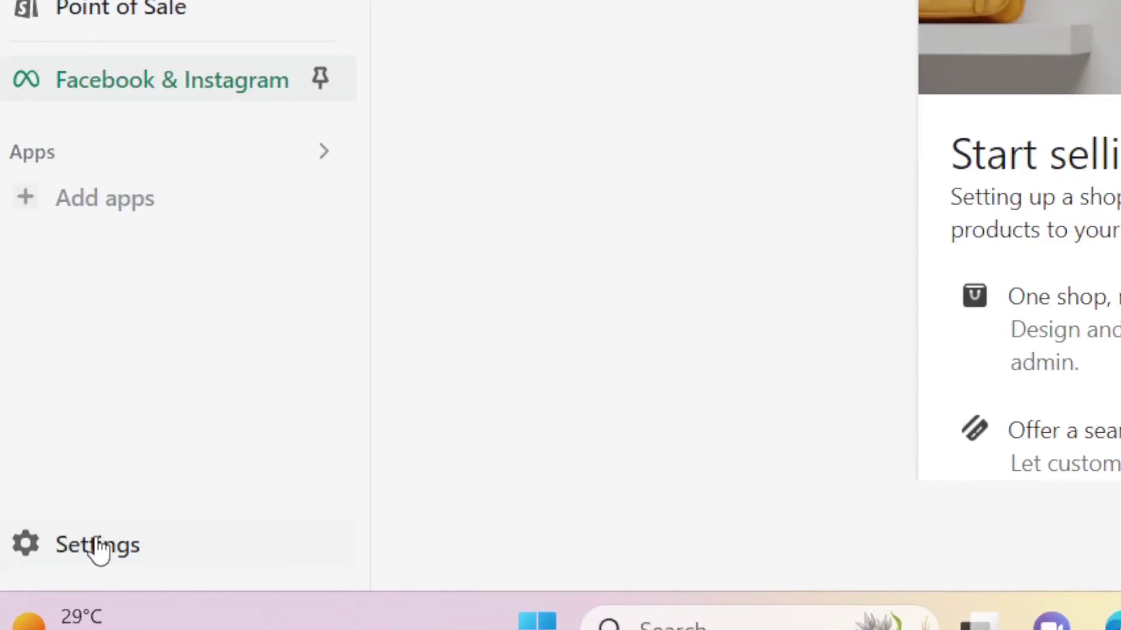
# - Open the Facebook & Instagram row under installed apps and sales channels in Settings
pyautogui.click(98, 548)
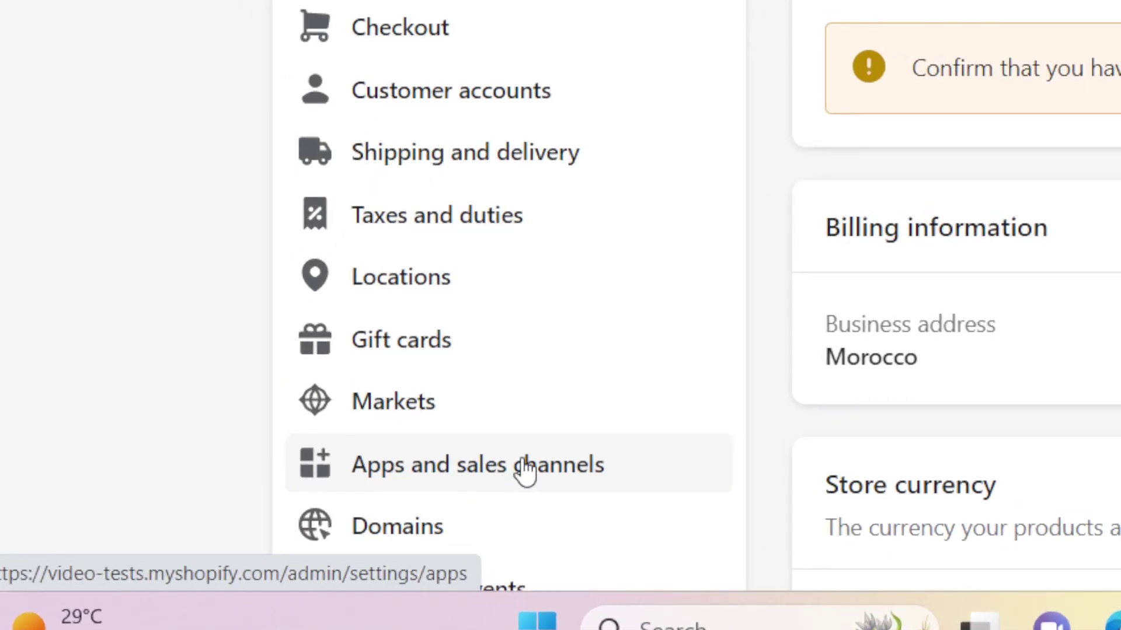
pyautogui.click(330, 519)
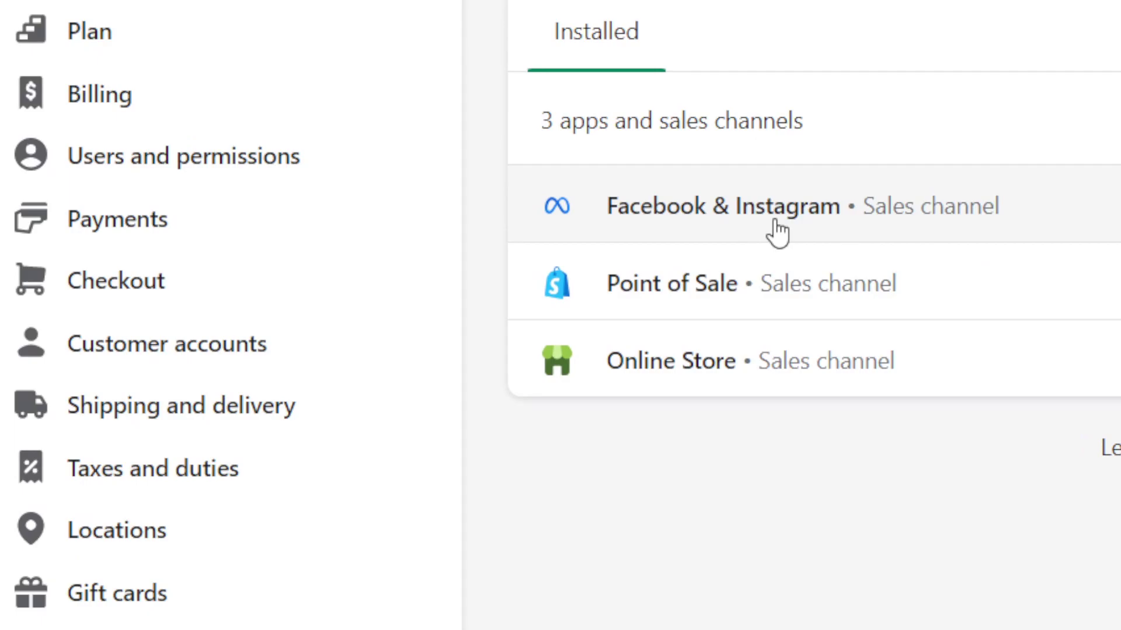
pyautogui.click(481, 318)
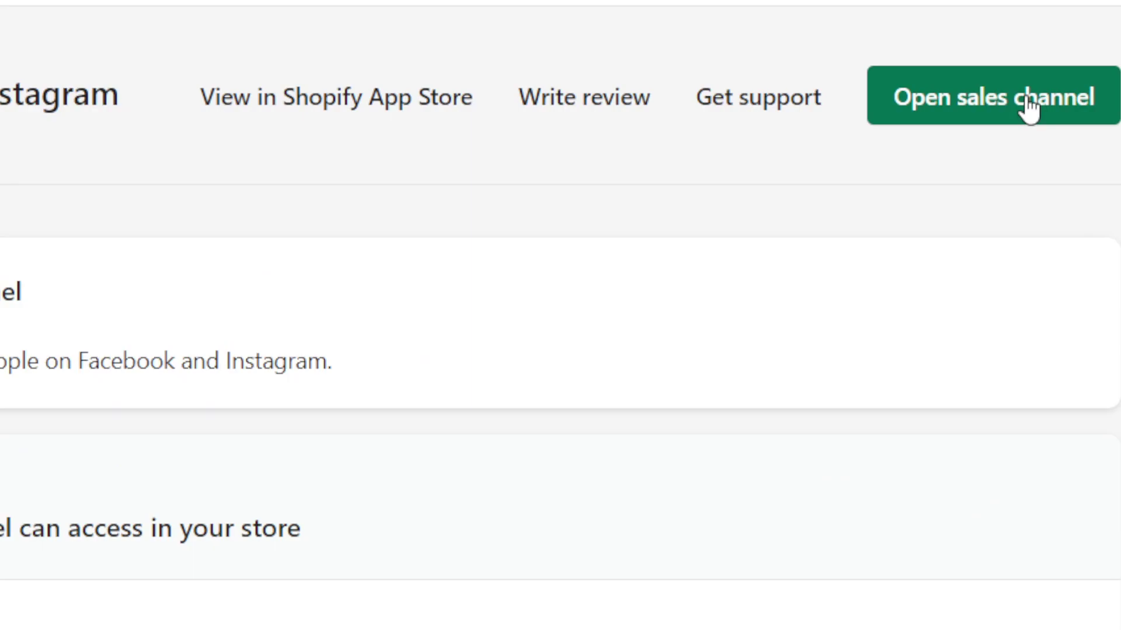
# - Open the Facebook & Instagram sales channel and collapse the 'Your trial just started' notice
pyautogui.click(1027, 108)
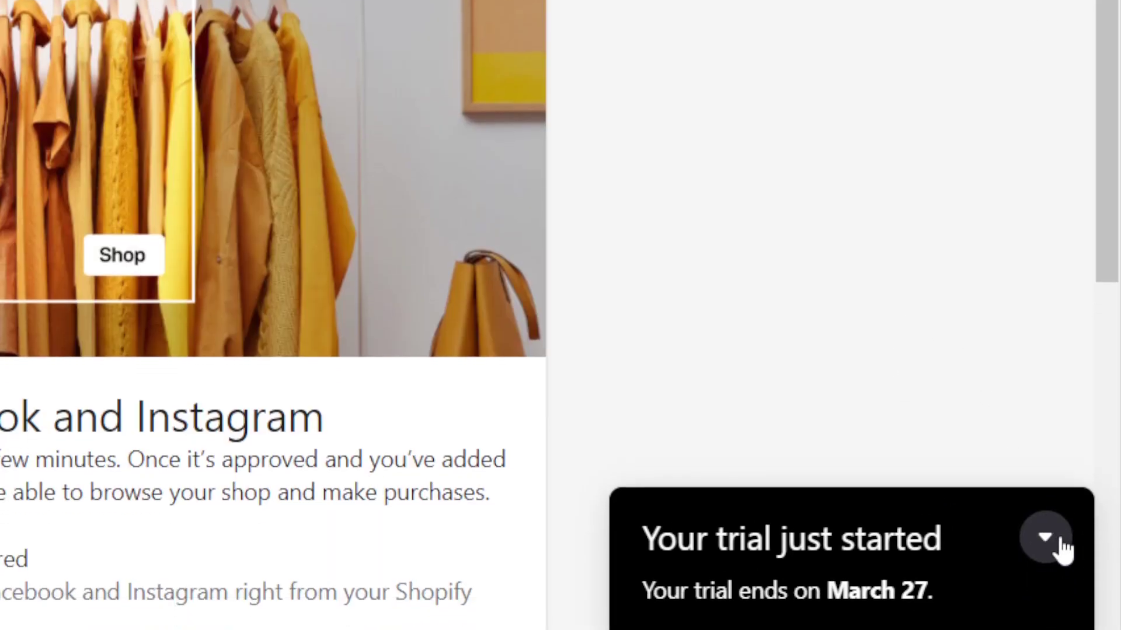
pyautogui.click(1054, 546)
pyautogui.scroll(-5, 1117, 268)
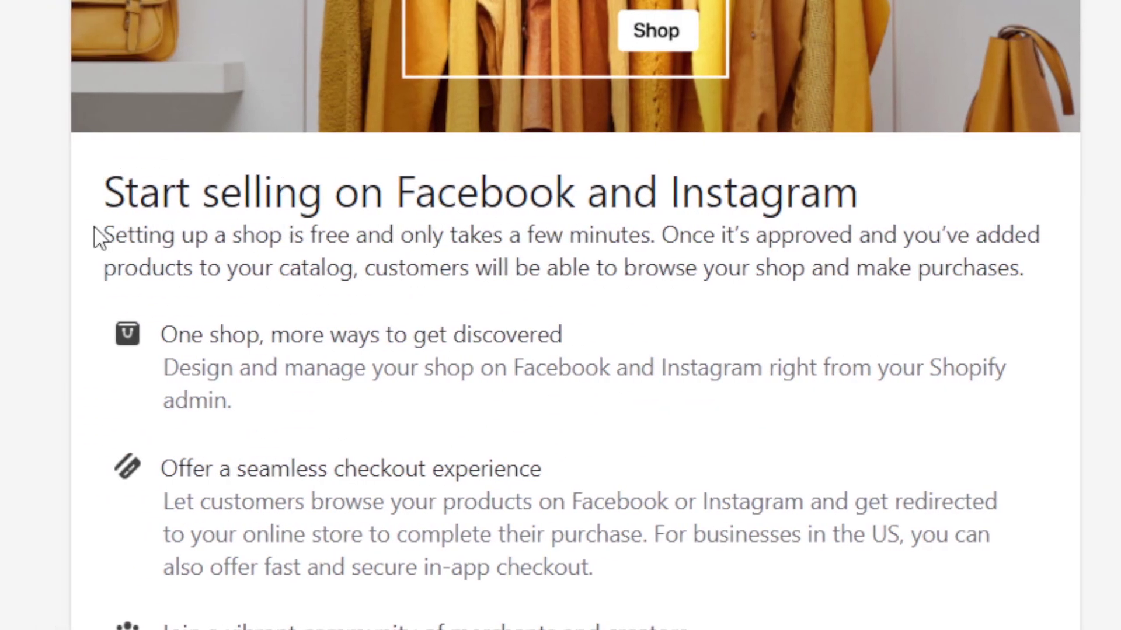
# - Highlight the introduction, One shop benefit and seamless checkout text on the Start selling page
pyautogui.moveTo(105, 231); pyautogui.dragTo(354, 256)
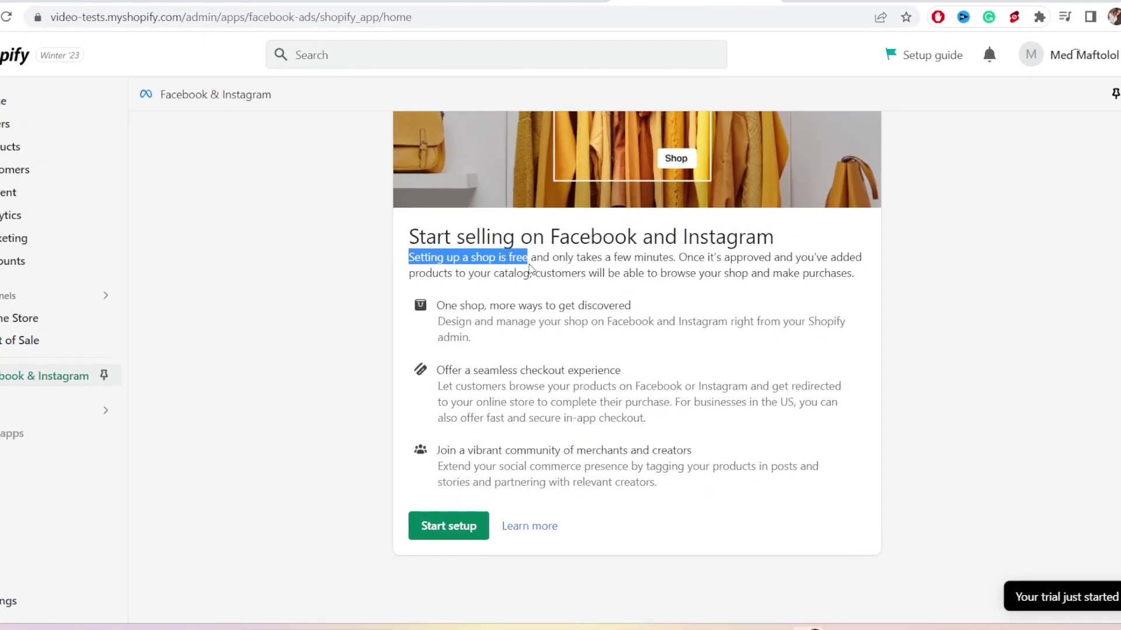
pyautogui.moveTo(530, 269); pyautogui.dragTo(1030, 279)
pyautogui.click(695, 257)
pyautogui.click(229, 352)
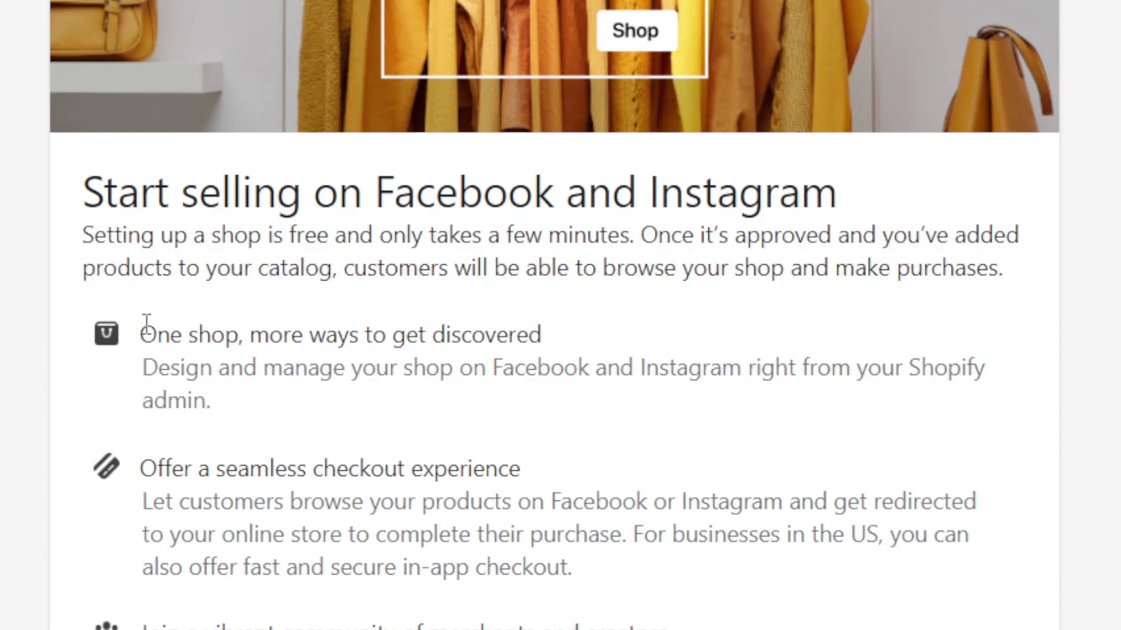
pyautogui.moveTo(142, 326); pyautogui.dragTo(537, 399)
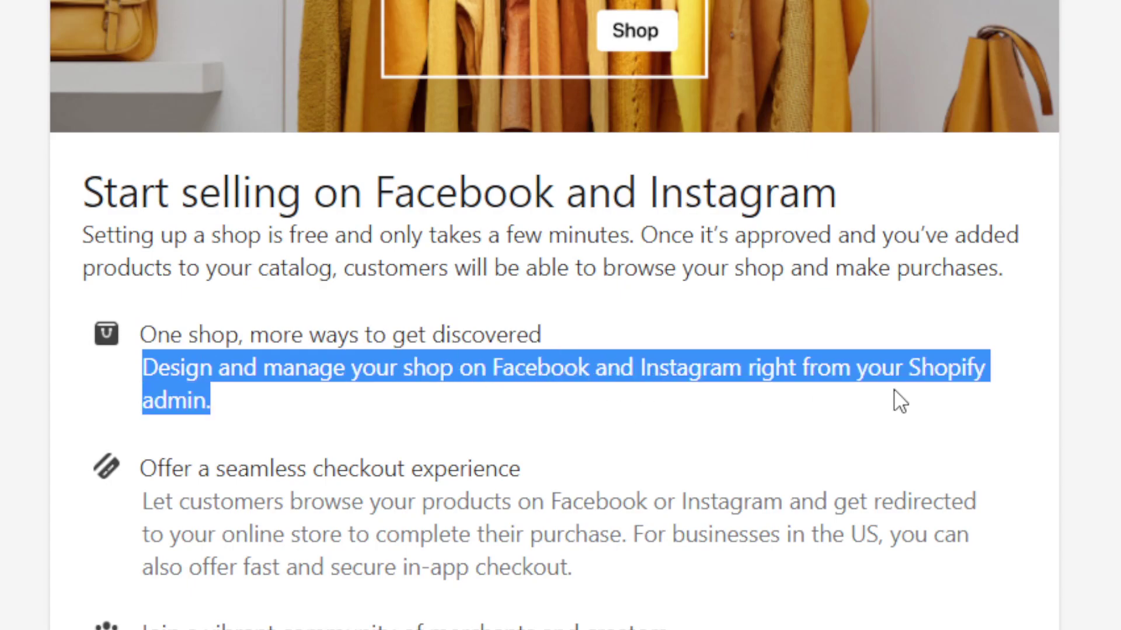
pyautogui.moveTo(143, 501); pyautogui.dragTo(762, 505)
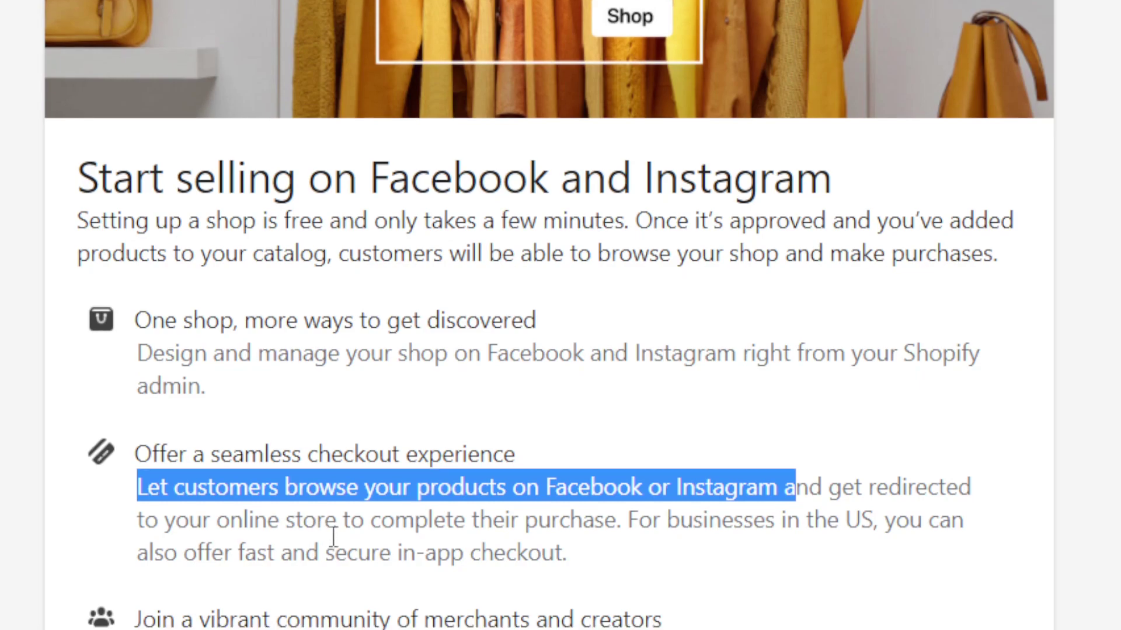
pyautogui.moveTo(627, 522); pyautogui.dragTo(733, 504)
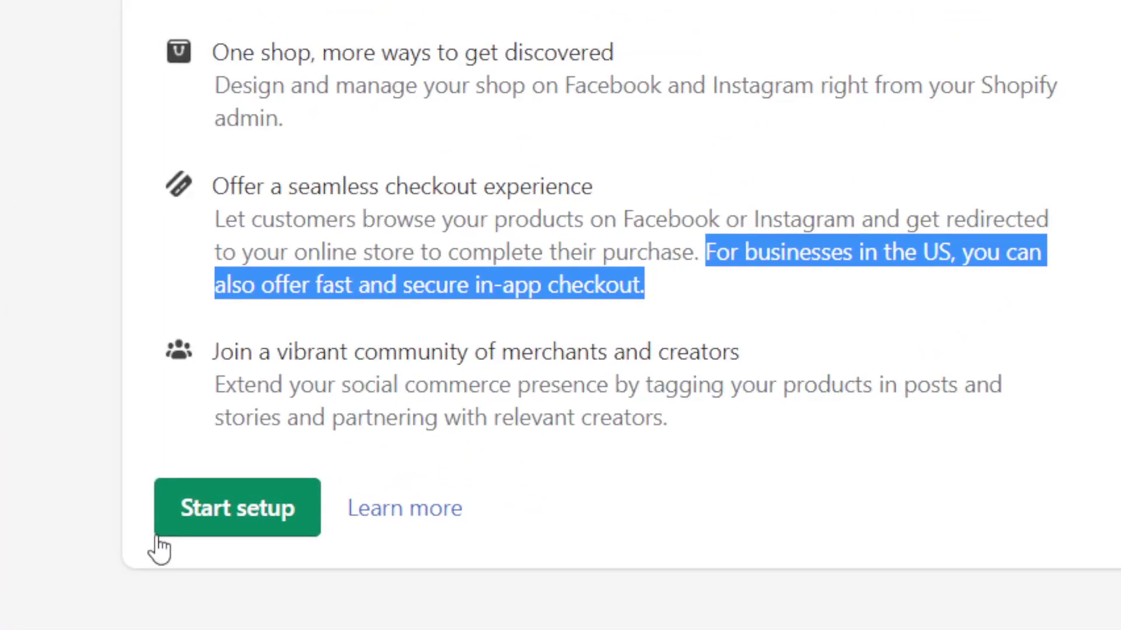
# - Start the shop setup and connect a Facebook account in the Facebook account section
pyautogui.click(461, 510)
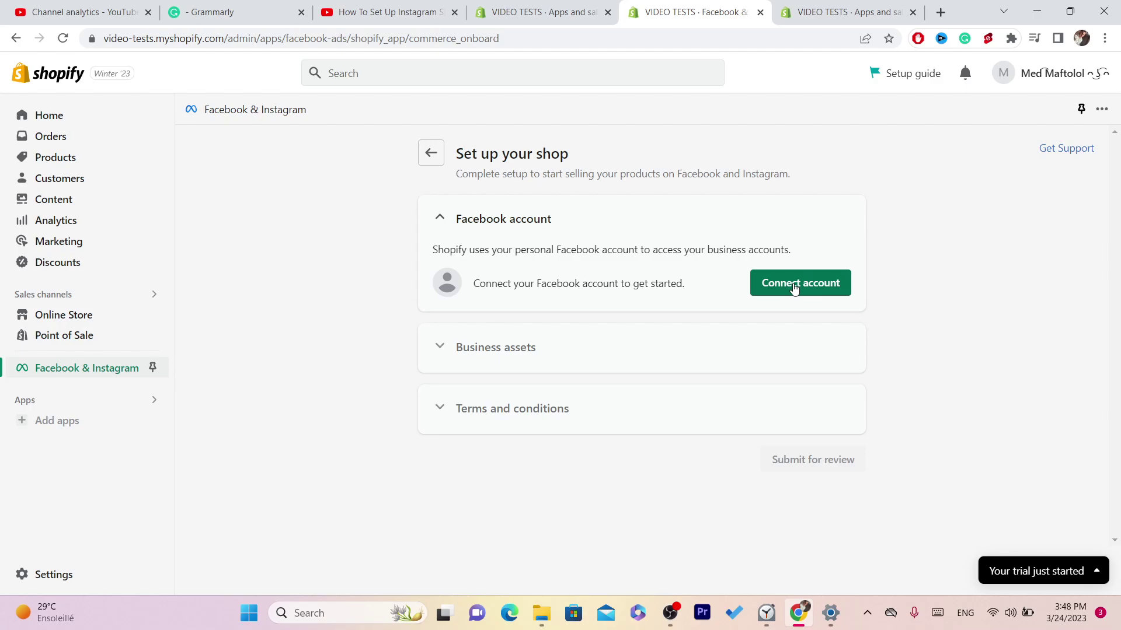
pyautogui.click(794, 289)
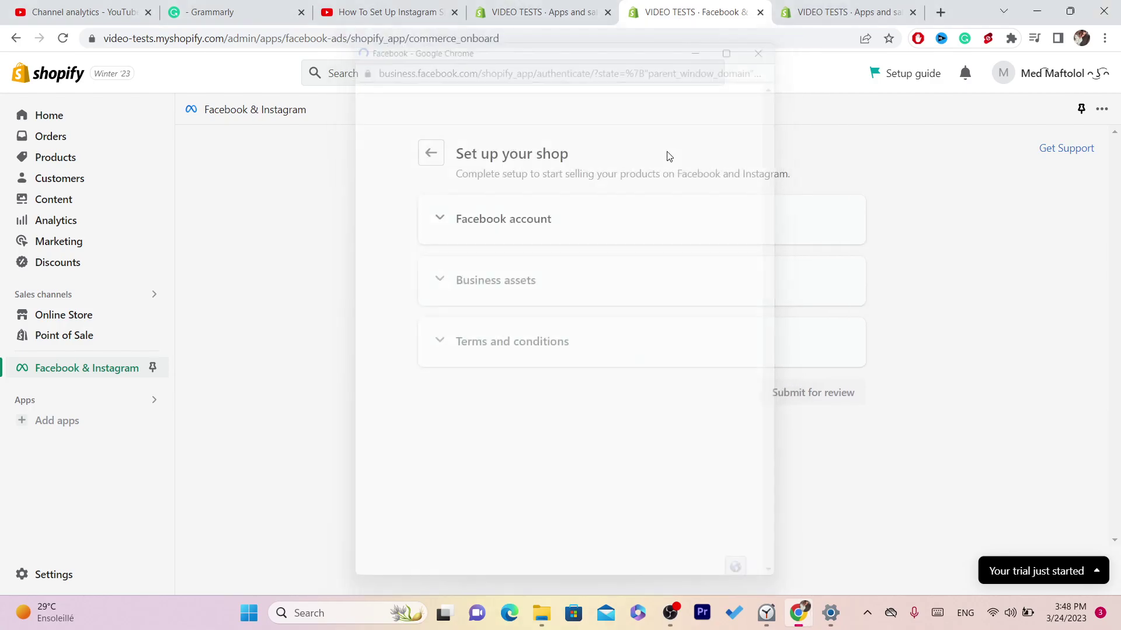
pyautogui.tripleClick(571, 220)
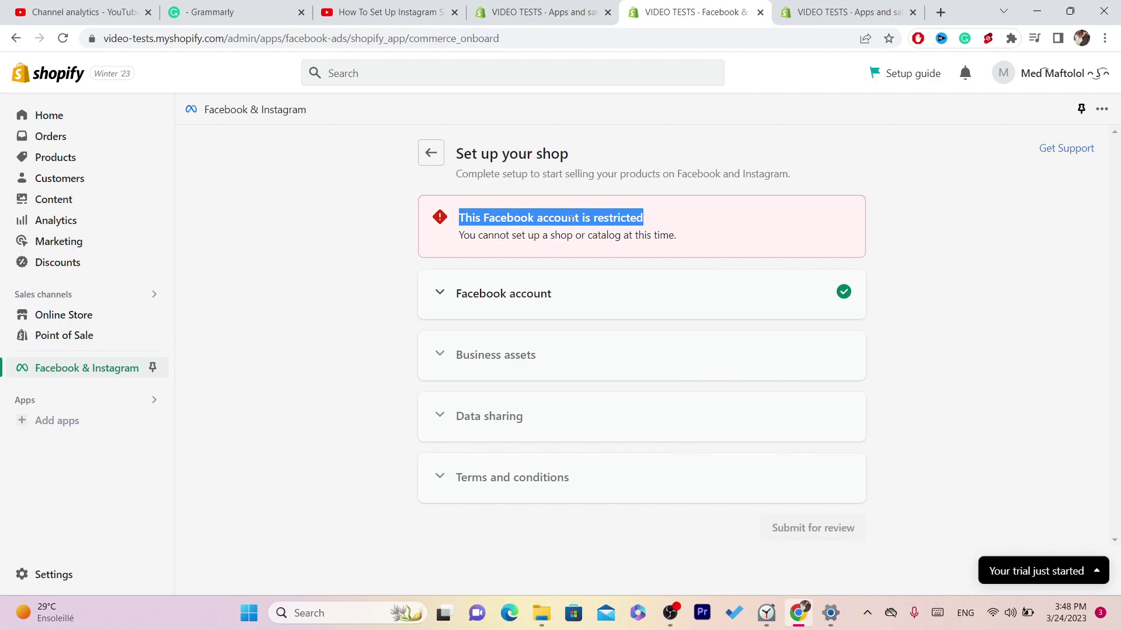
pyautogui.click(938, 219)
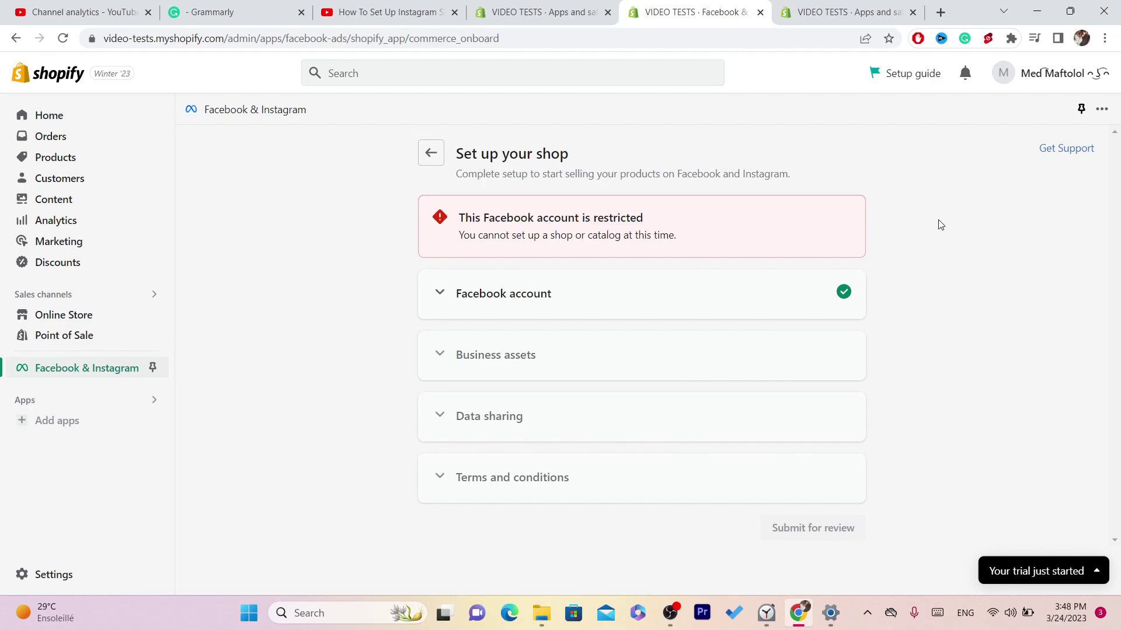
pyautogui.tripleClick(575, 218)
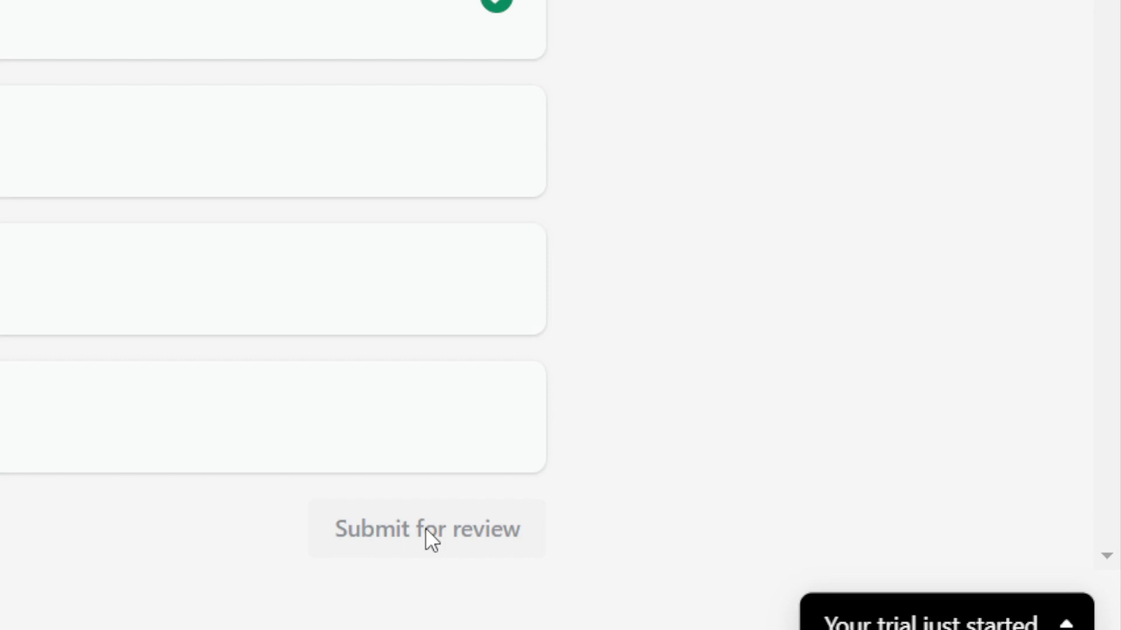
pyautogui.doubleClick(97, 88)
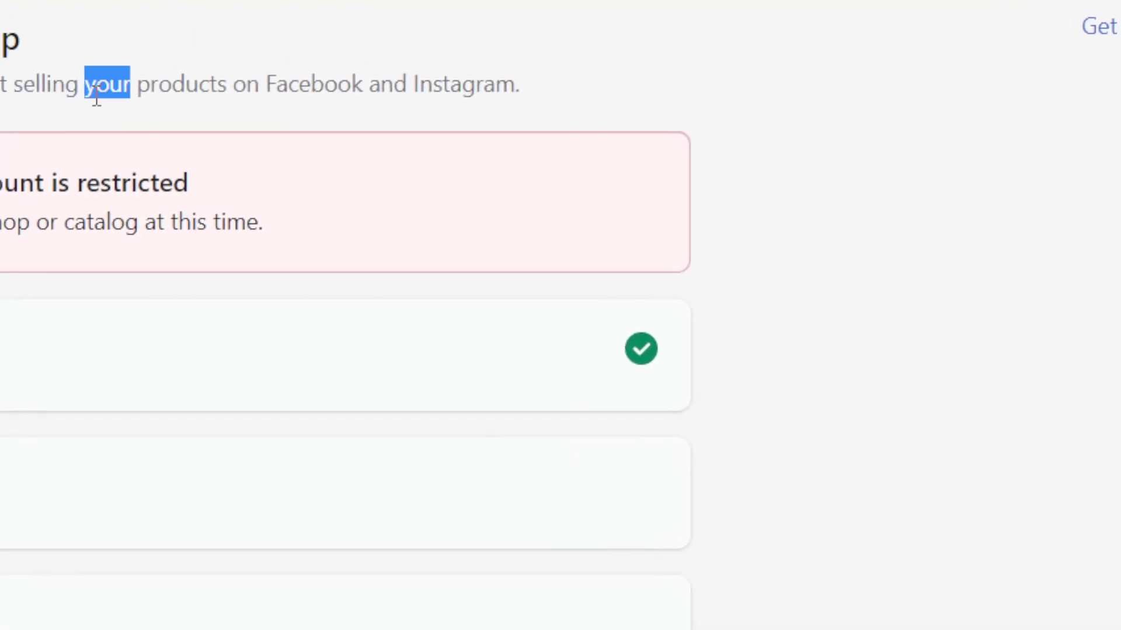
pyautogui.tripleClick(97, 87)
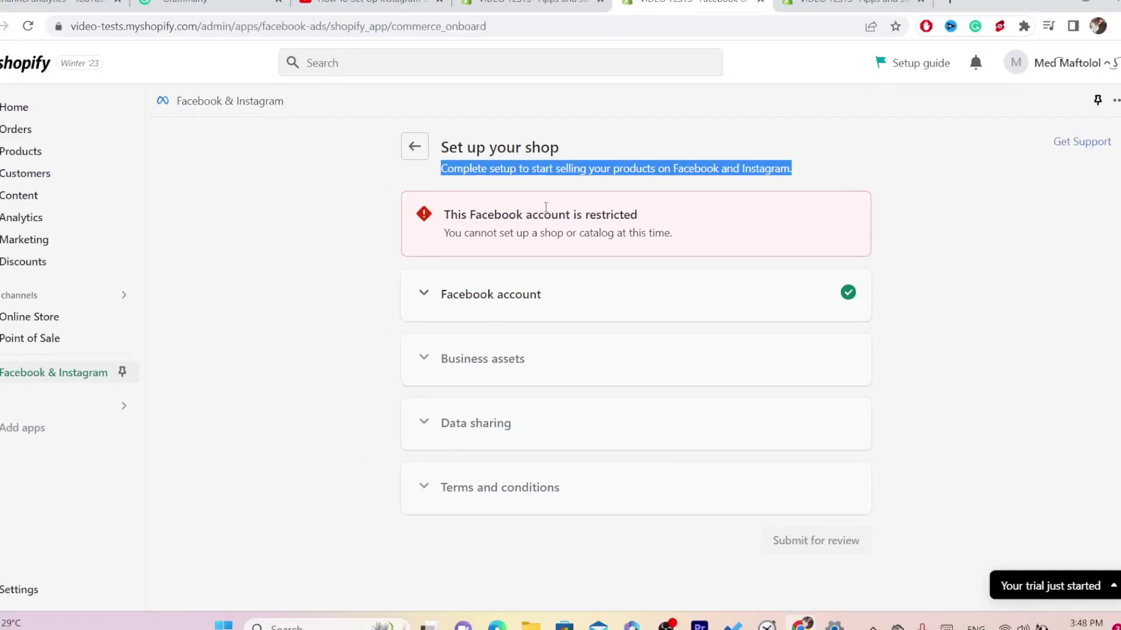
pyautogui.moveTo(471, 218); pyautogui.dragTo(583, 218)
pyautogui.doubleClick(572, 217)
pyautogui.click(576, 238)
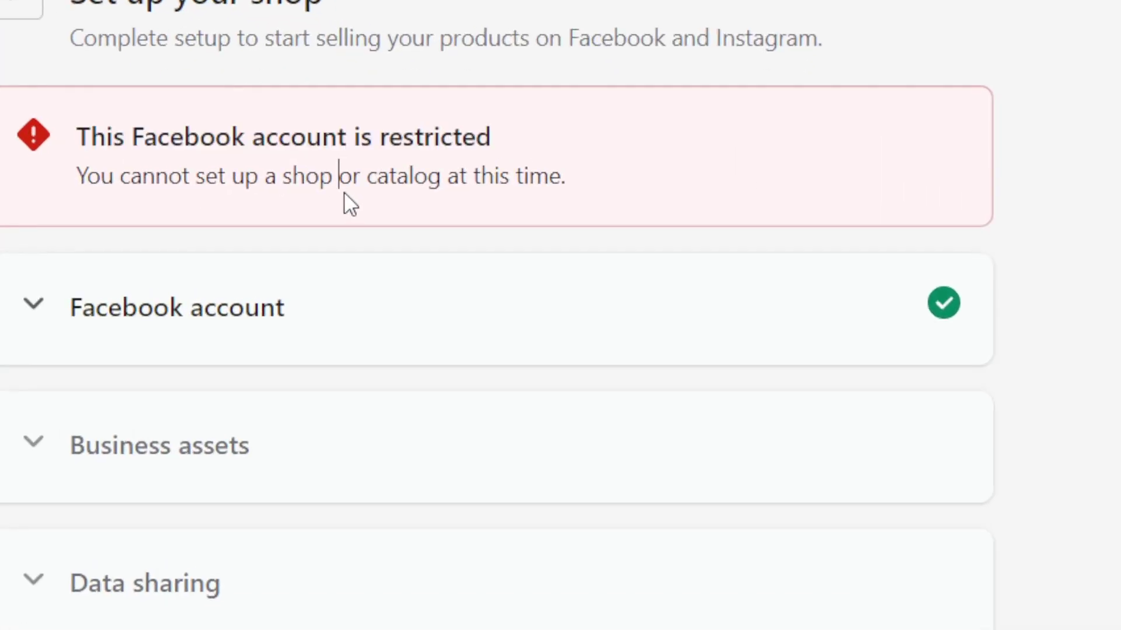
pyautogui.tripleClick(330, 156)
pyautogui.click(275, 135)
pyautogui.tripleClick(282, 140)
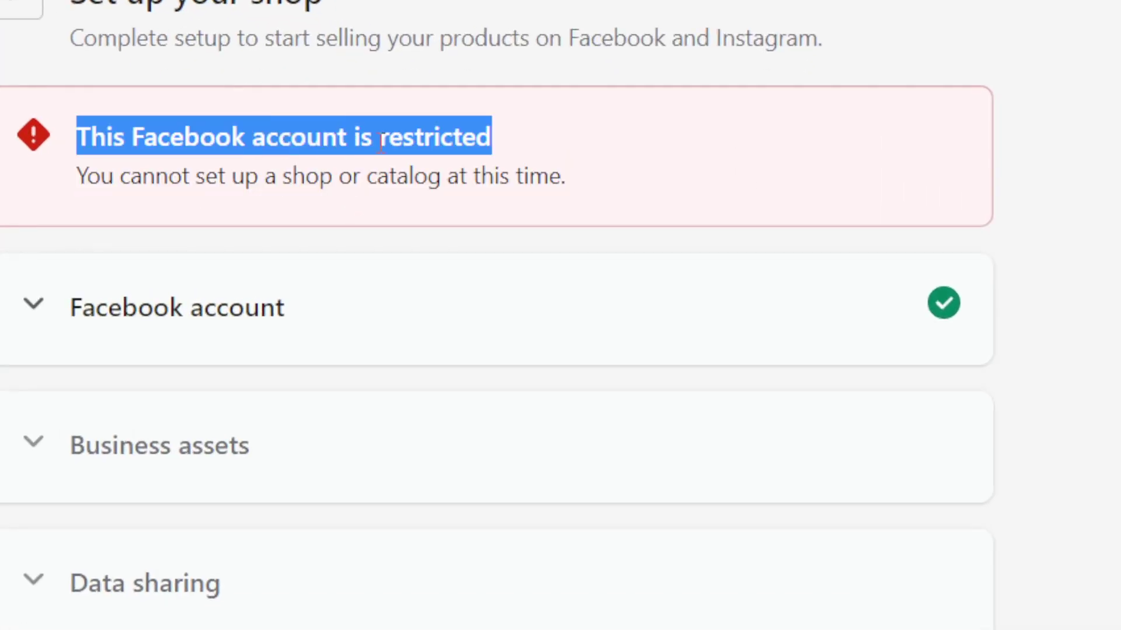
pyautogui.click(534, 113)
pyautogui.moveTo(534, 113); pyautogui.dragTo(613, 199)
pyautogui.click(74, 140)
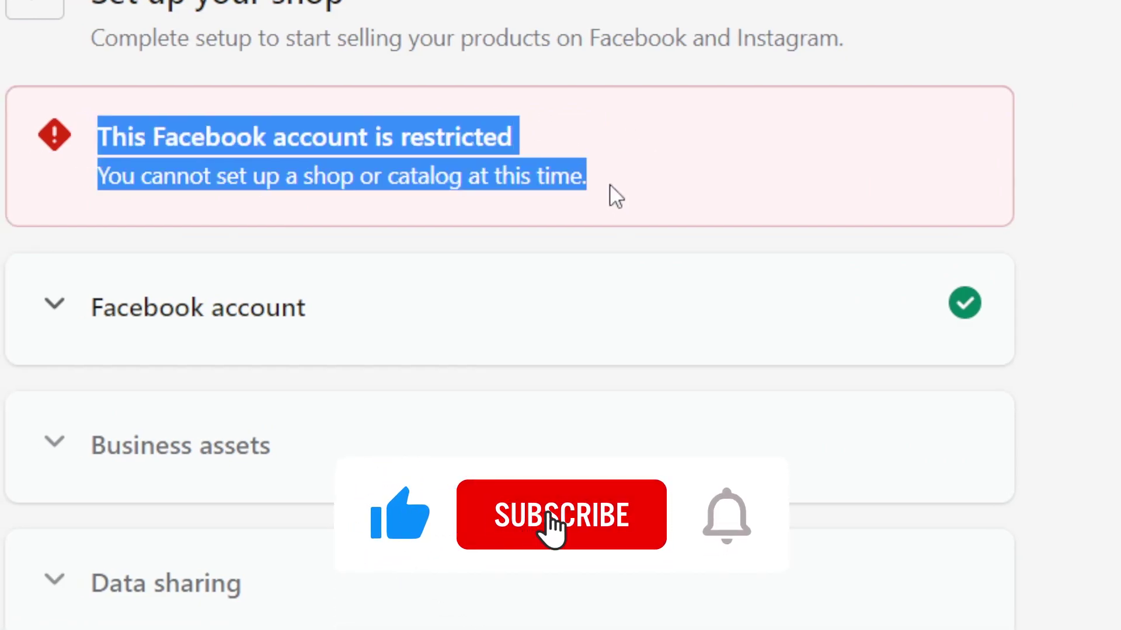
pyautogui.click(610, 186)
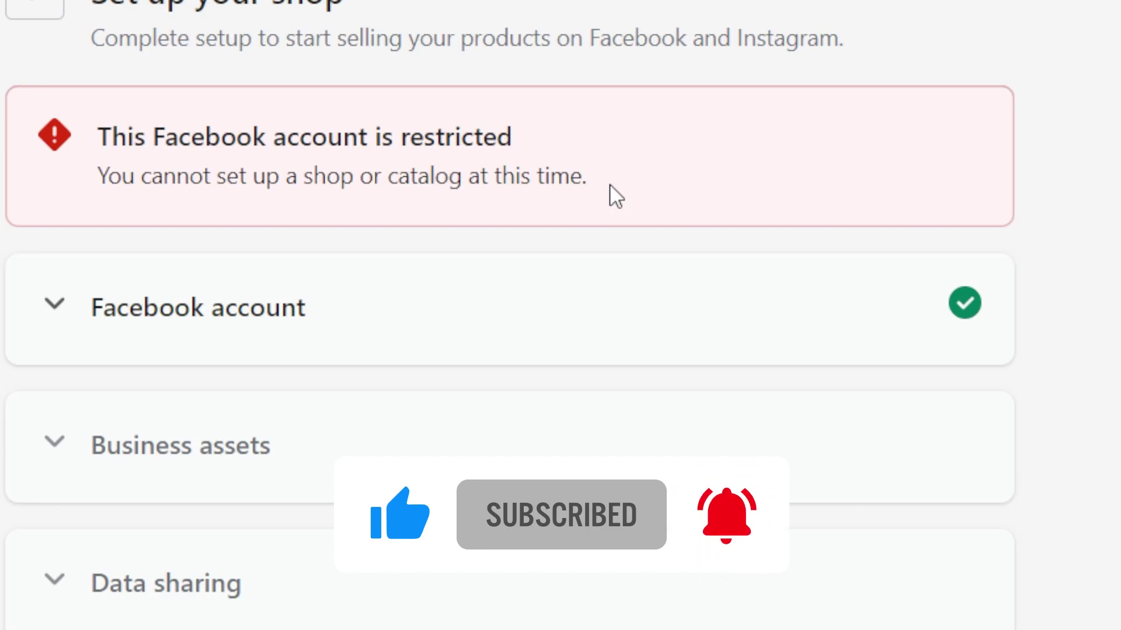